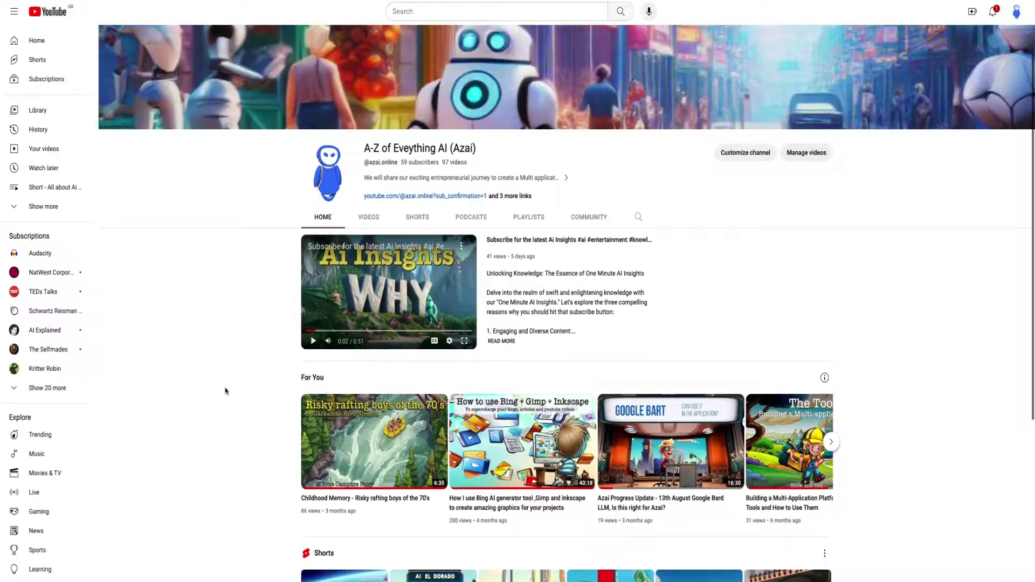
# Scroll through the A-Z of Everything AI channel page and its grid of shorts.
pyautogui.scroll(-5, 225, 391)
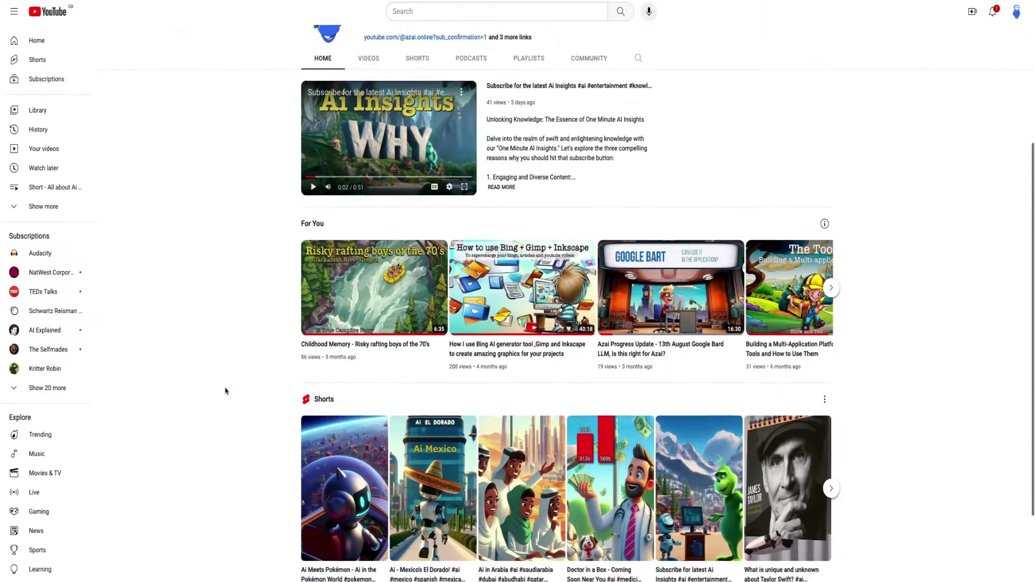
pyautogui.scroll(7, 226, 391)
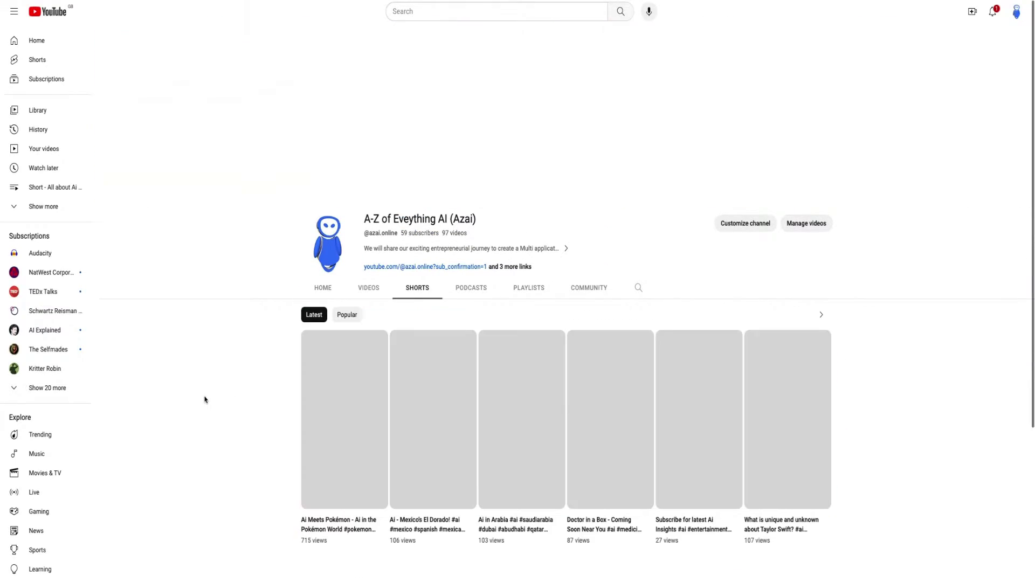
pyautogui.scroll(-10, 205, 402)
pyautogui.scroll(-15, 205, 404)
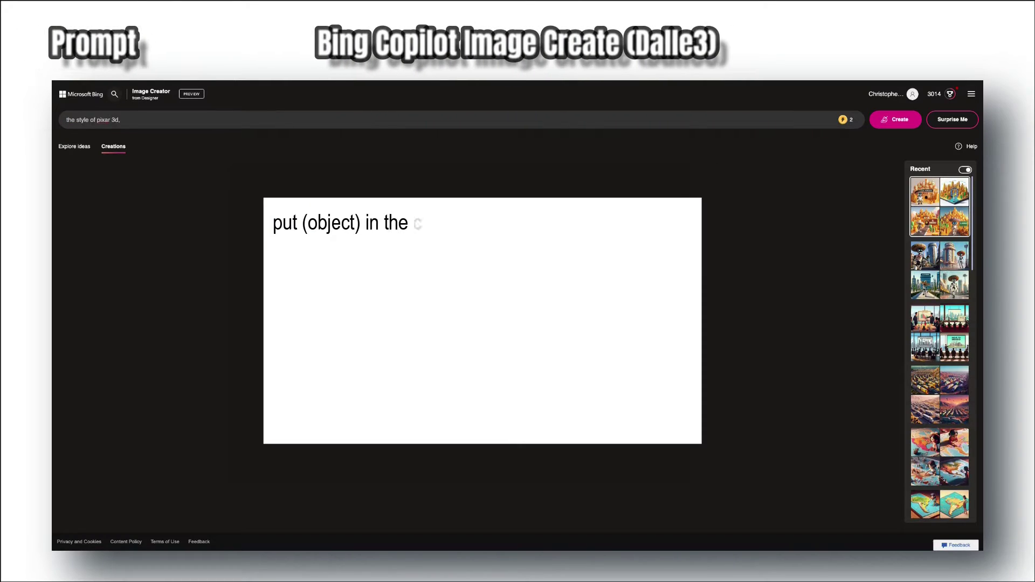
# Generate Pixar-style images of a lady shopping in the supermarket aisles and download the bottom-left one.
pyautogui.write('done ')
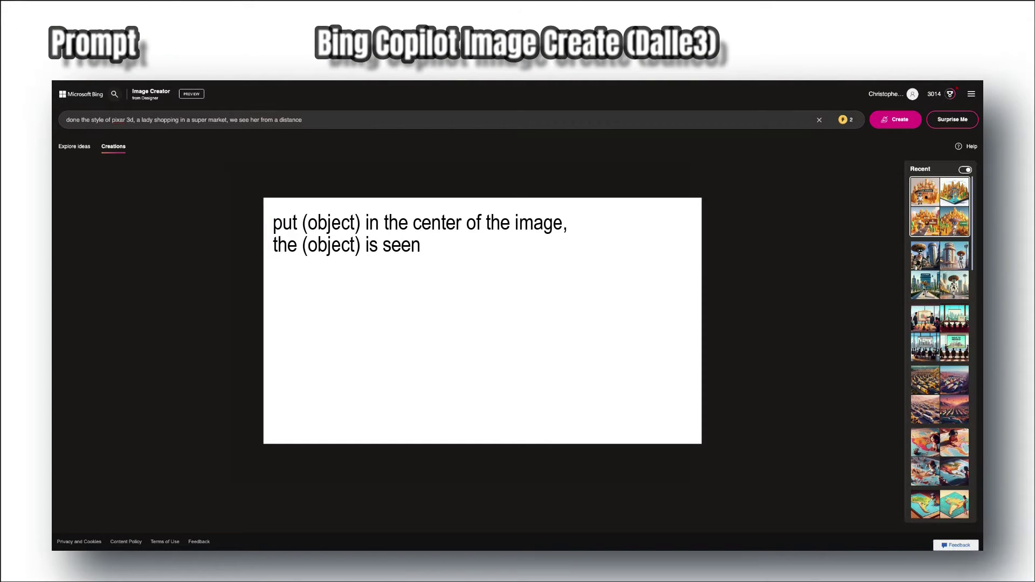
pyautogui.write('er image is in the d')
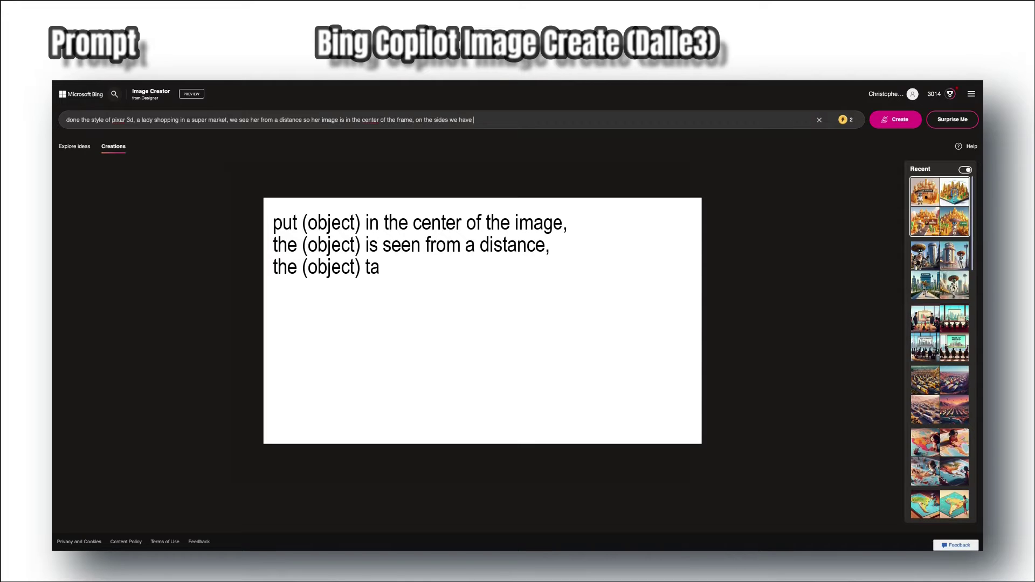
pyautogui.write('shopping isles')
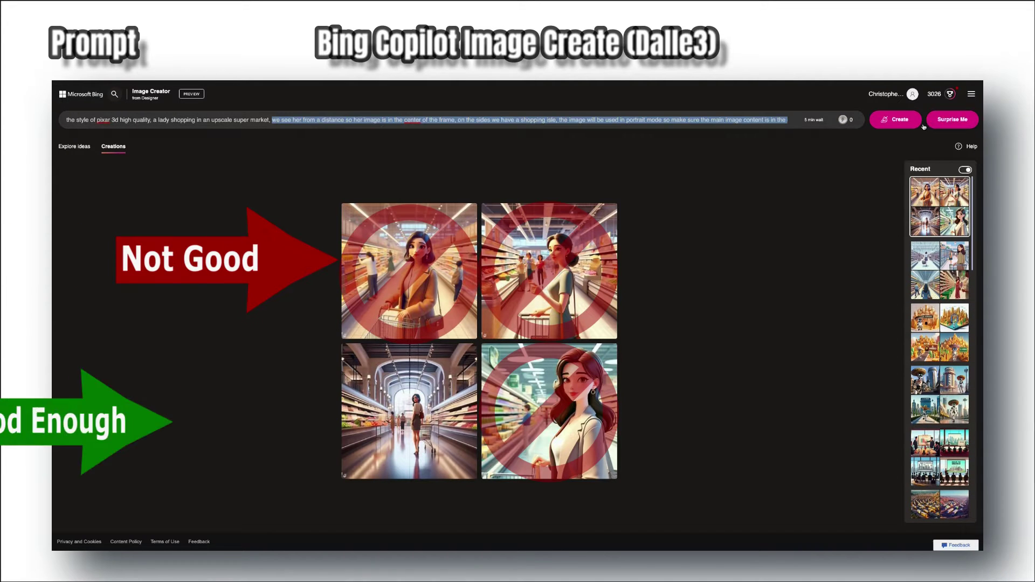
pyautogui.click(439, 397)
pyautogui.click(713, 357)
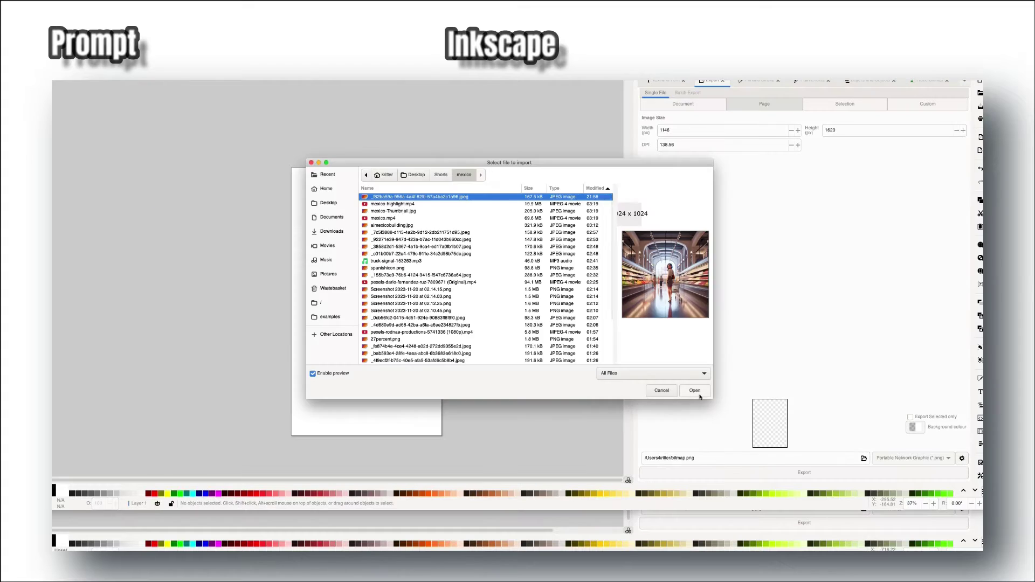
# Place the downloaded square supermarket image on the page and export it as lady shopping.png.
pyautogui.click(694, 391)
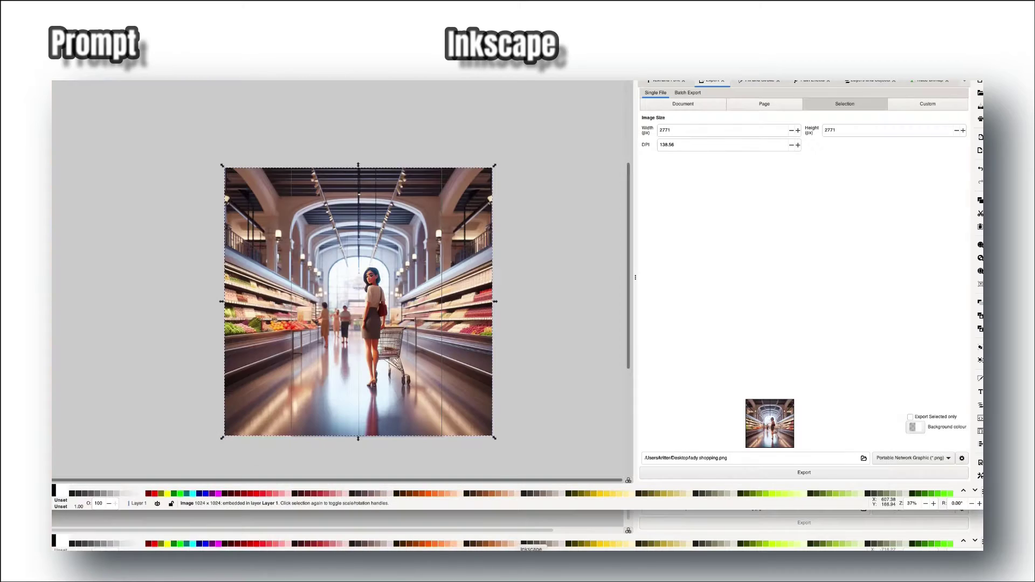
pyautogui.click(864, 459)
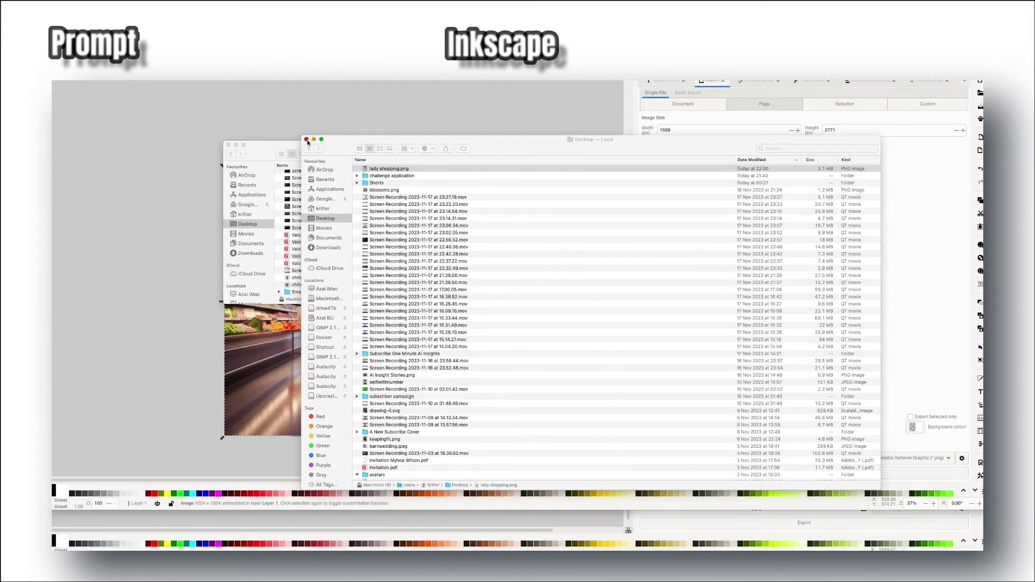
pyautogui.click(306, 139)
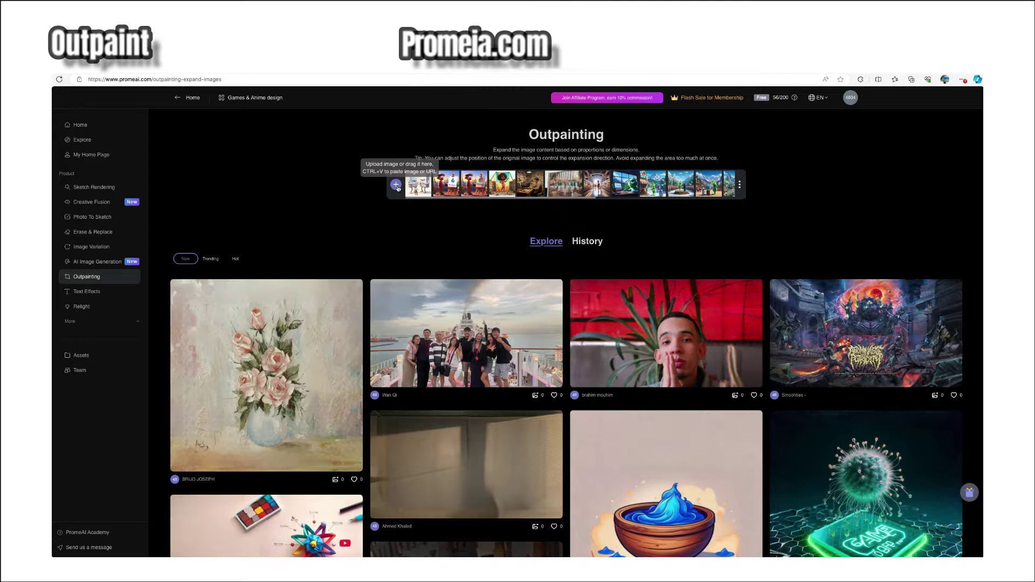
# Upload the supermarket image from the demo folder to PromeAI Outpainting.
pyautogui.click(399, 186)
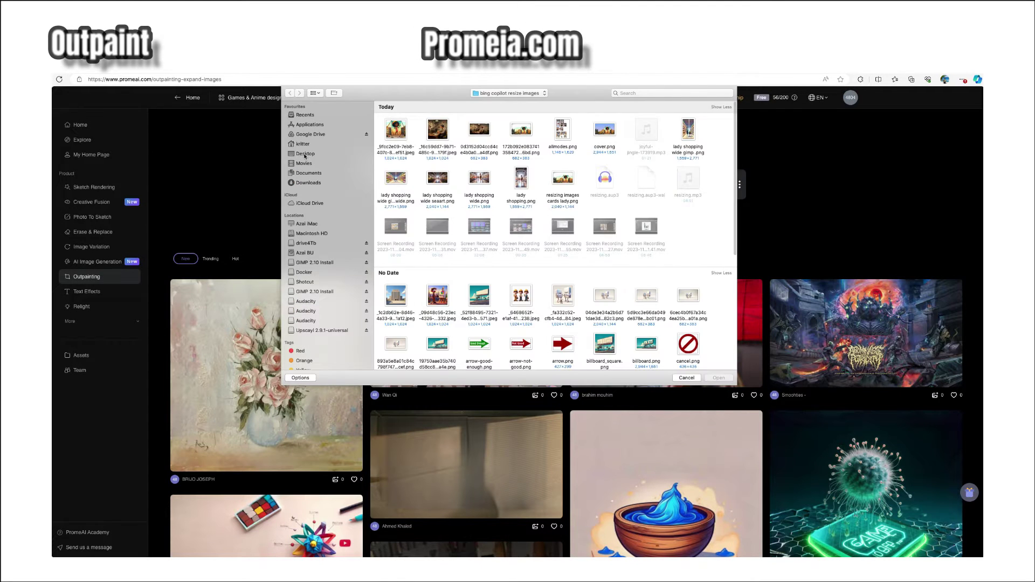
pyautogui.scroll(-10, 408, 177)
pyautogui.doubleClick(397, 331)
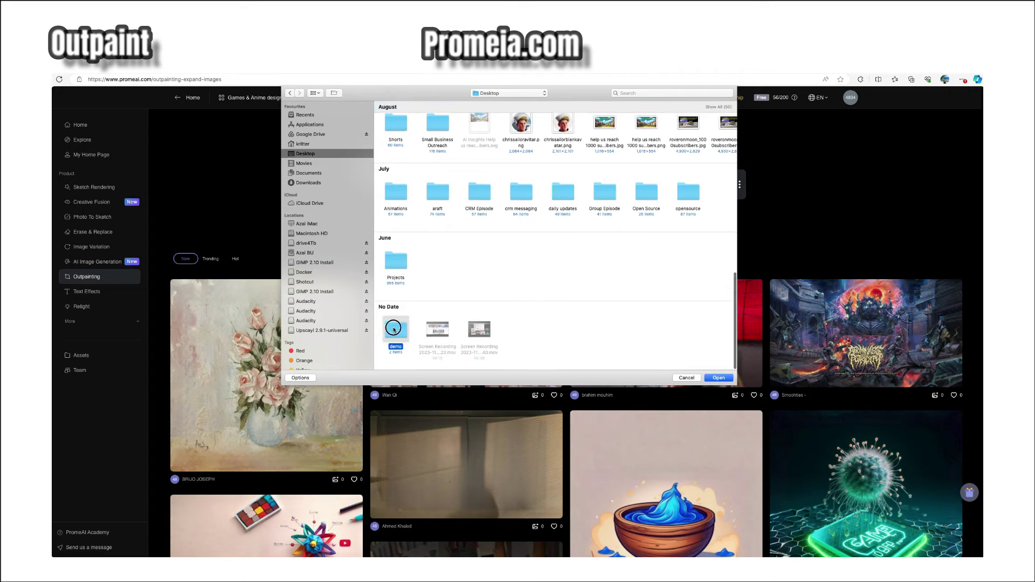
pyautogui.click(441, 132)
pyautogui.click(719, 378)
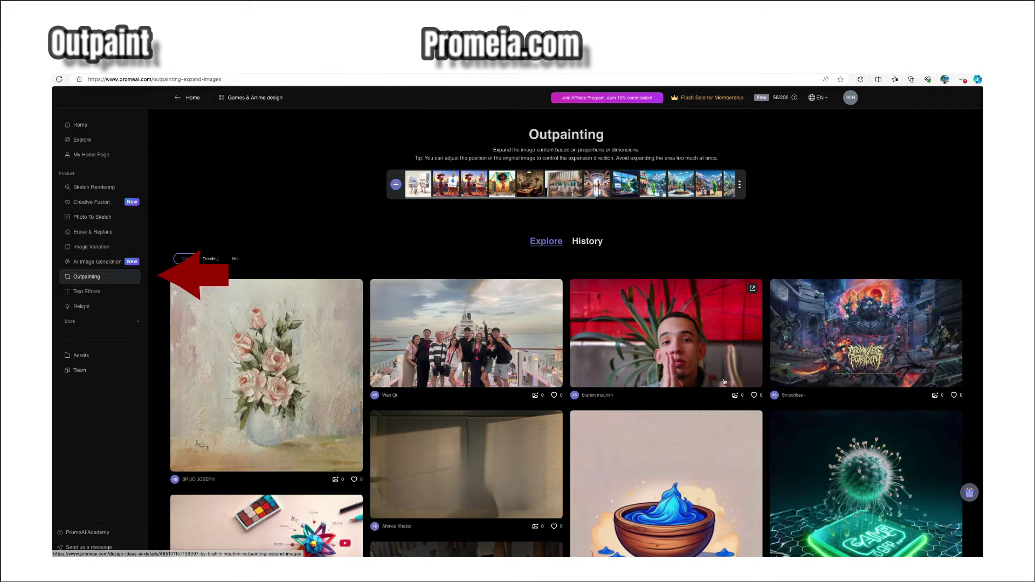
# Set a 9:16 portrait canvas, stretch the image to fill its width, and generate.
pyautogui.click(442, 540)
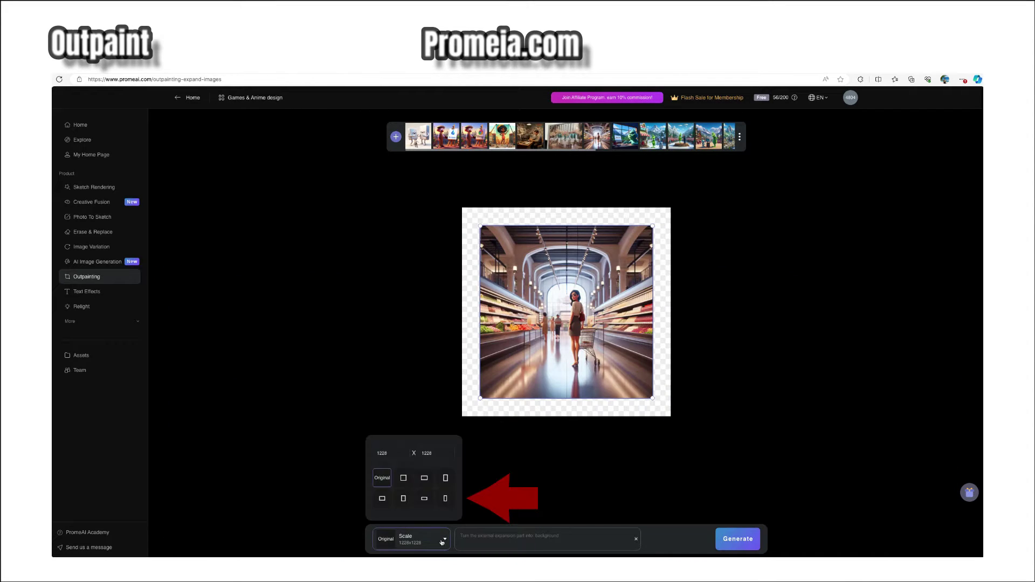
pyautogui.click(446, 500)
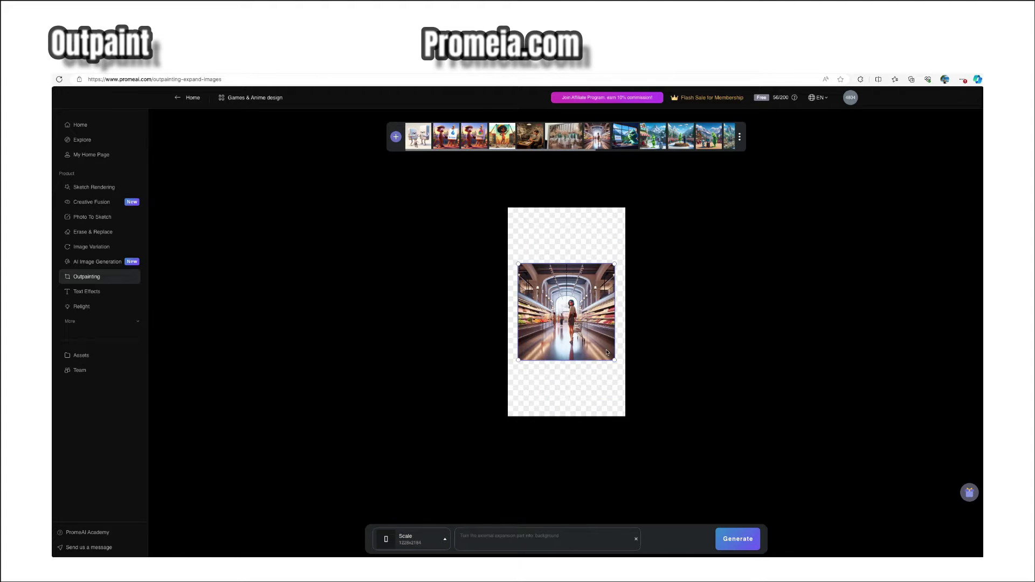
pyautogui.moveTo(625, 371); pyautogui.dragTo(625, 373)
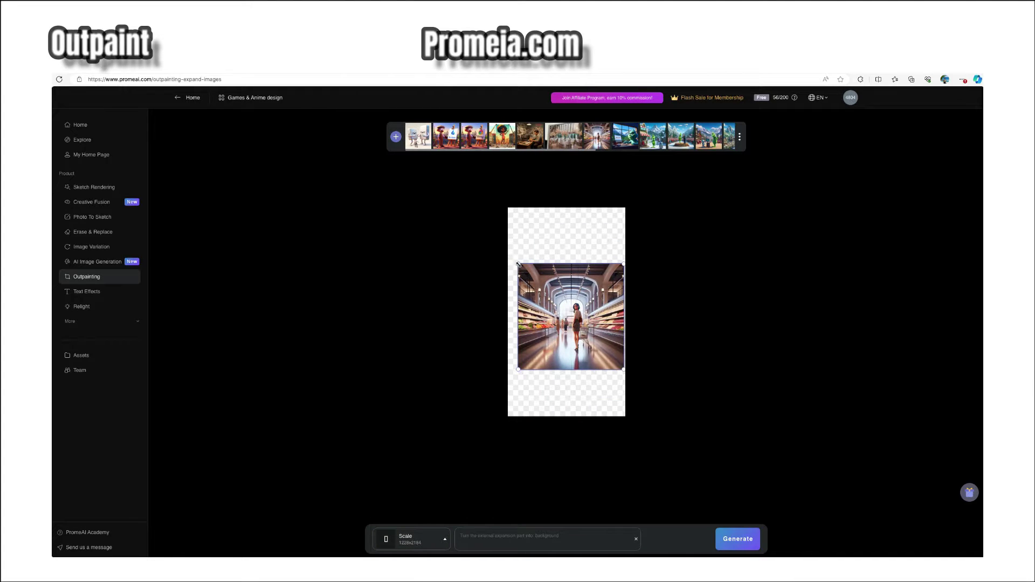
pyautogui.moveTo(518, 265); pyautogui.dragTo(504, 257)
pyautogui.click(738, 539)
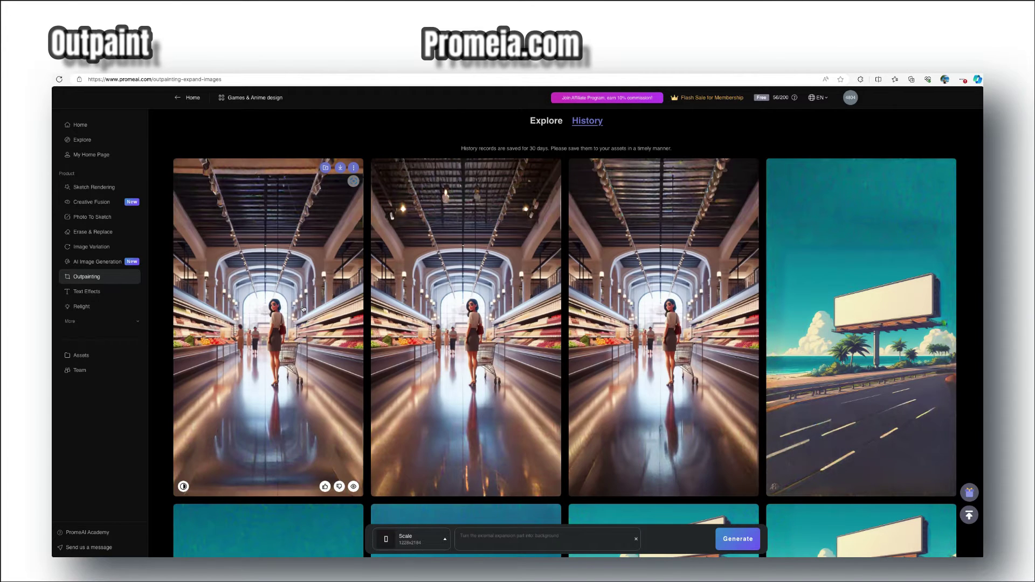
# Preview the first outpainted result and download it at standard size.
pyautogui.click(303, 308)
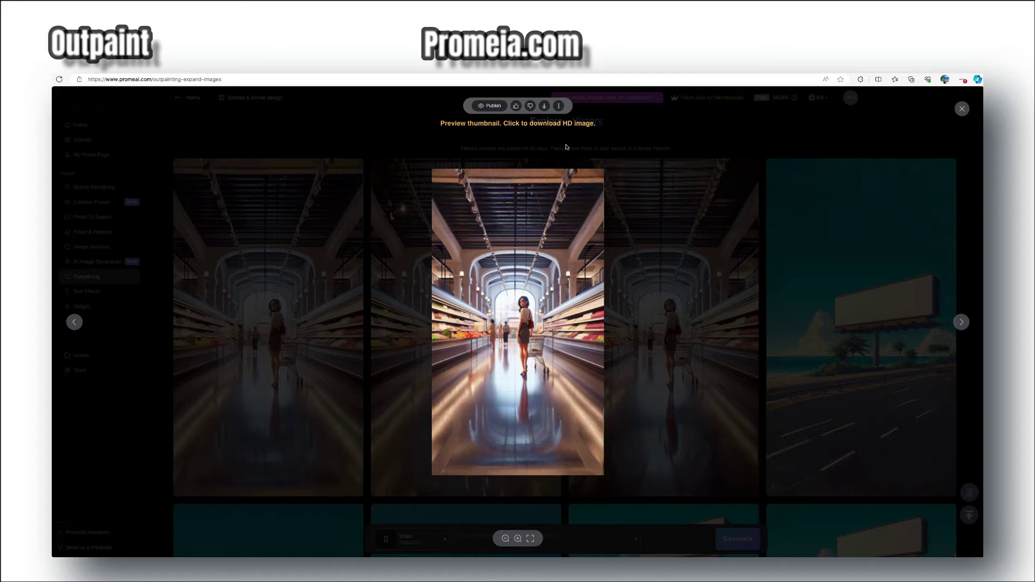
pyautogui.click(544, 107)
pyautogui.click(536, 122)
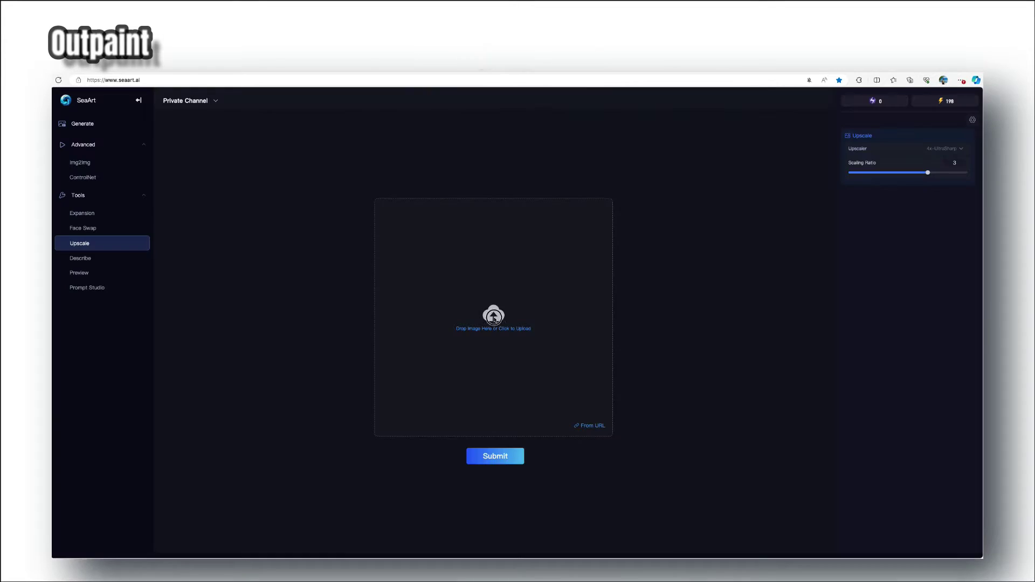
# Upload the supermarket image to SeaArt and submit it for 3x upscaling.
pyautogui.click(509, 338)
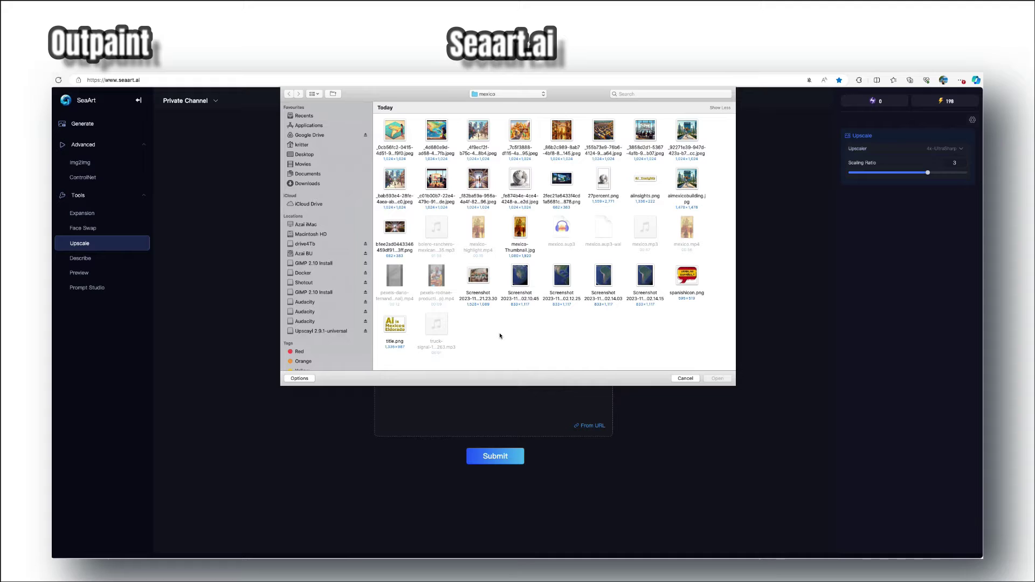
pyautogui.click(395, 228)
pyautogui.click(721, 379)
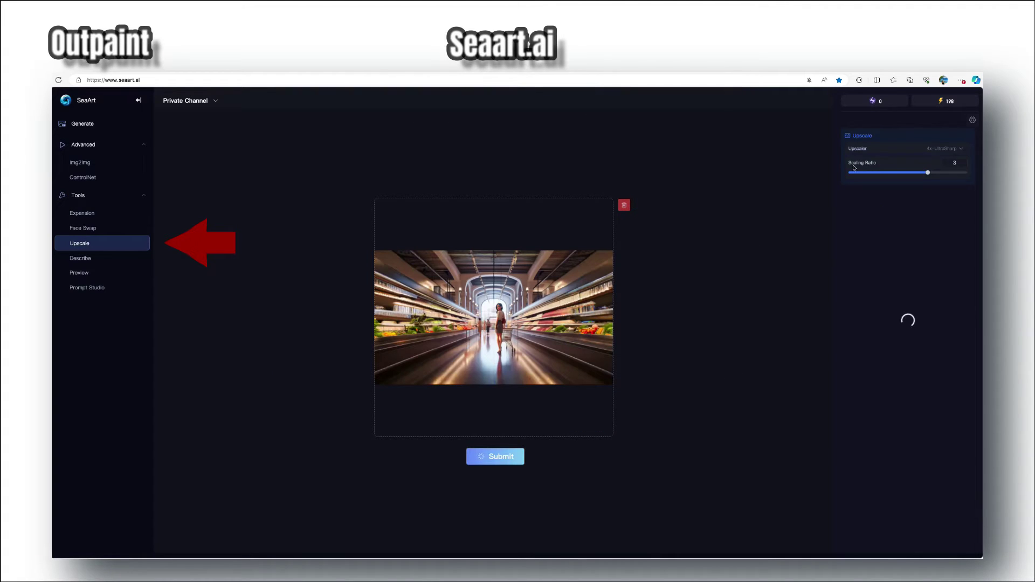
pyautogui.click(499, 459)
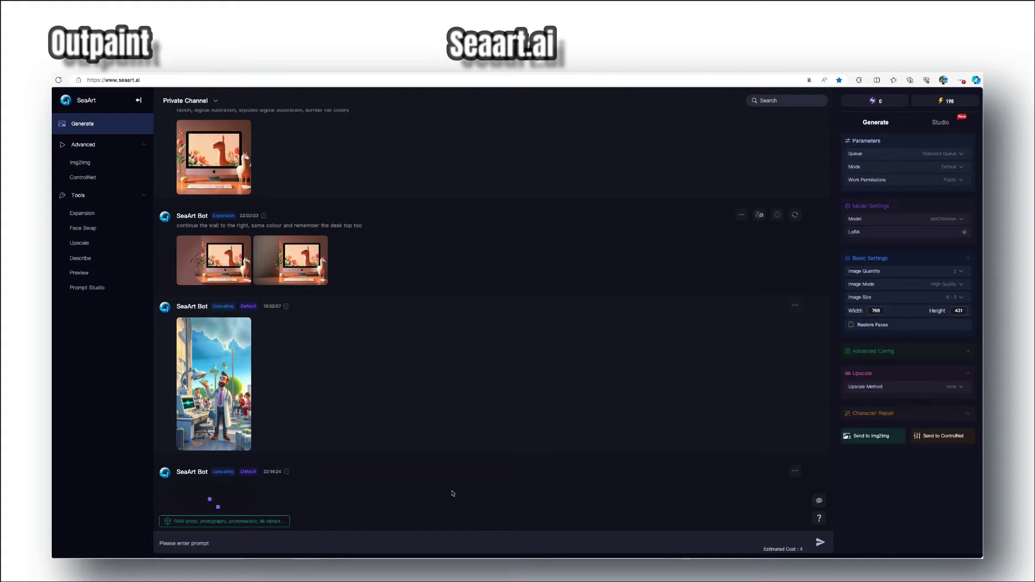
# Save the upscaled wide image to the Desktop as lady shopping wide seaart.png.
pyautogui.click(229, 465)
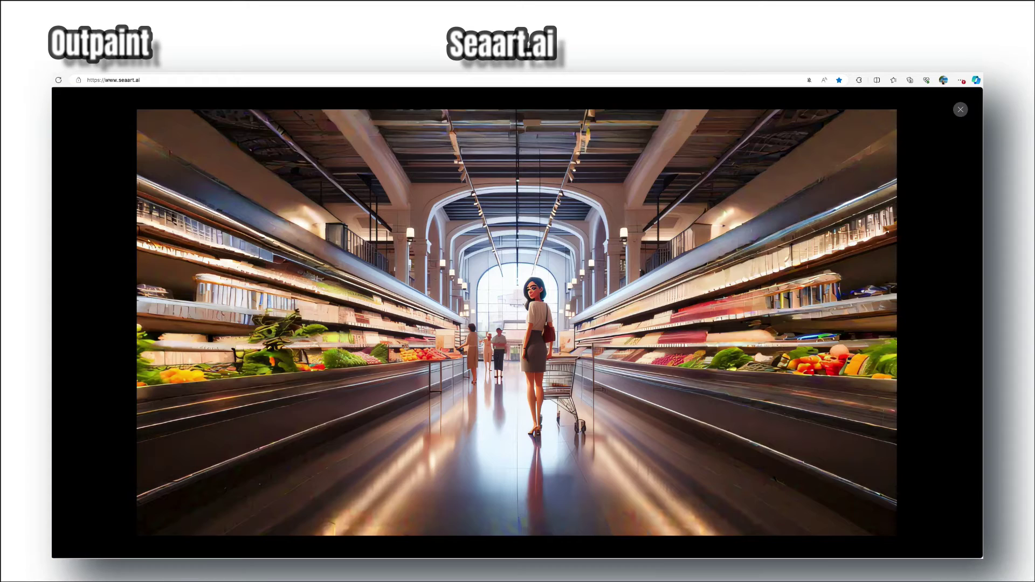
pyautogui.rightClick(563, 195)
pyautogui.click(608, 210)
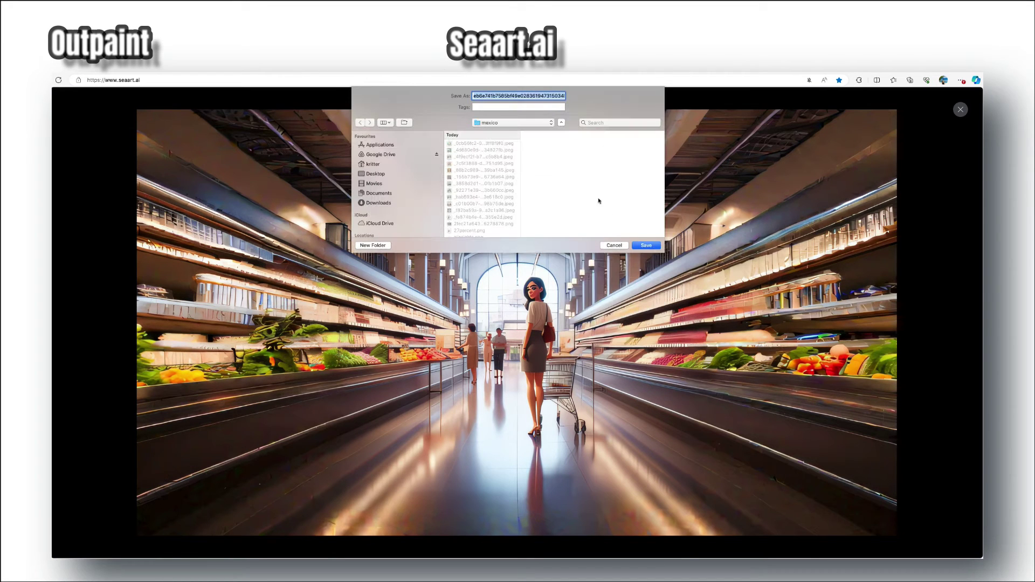
pyautogui.click(408, 173)
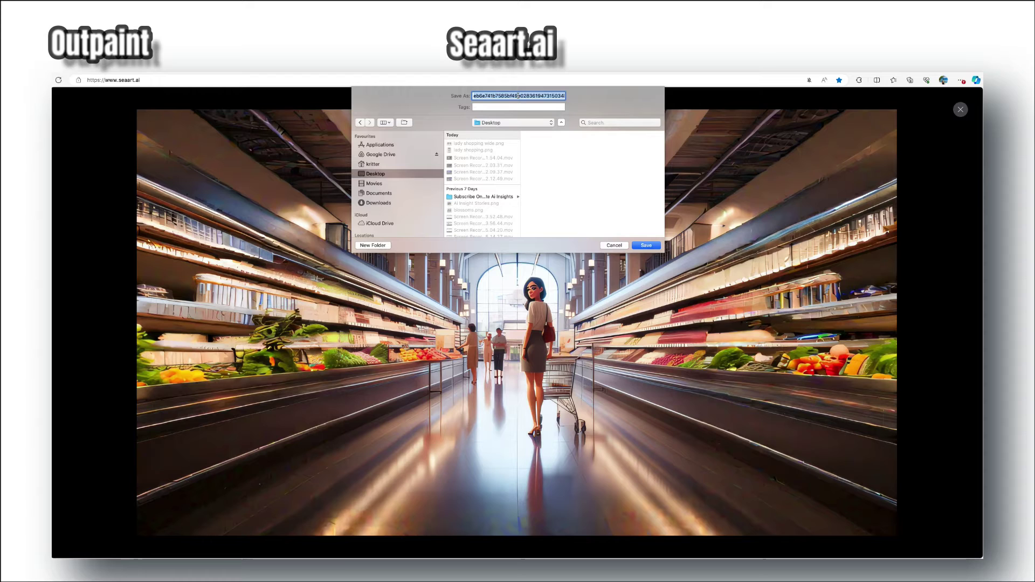
pyautogui.press('BackSpace')
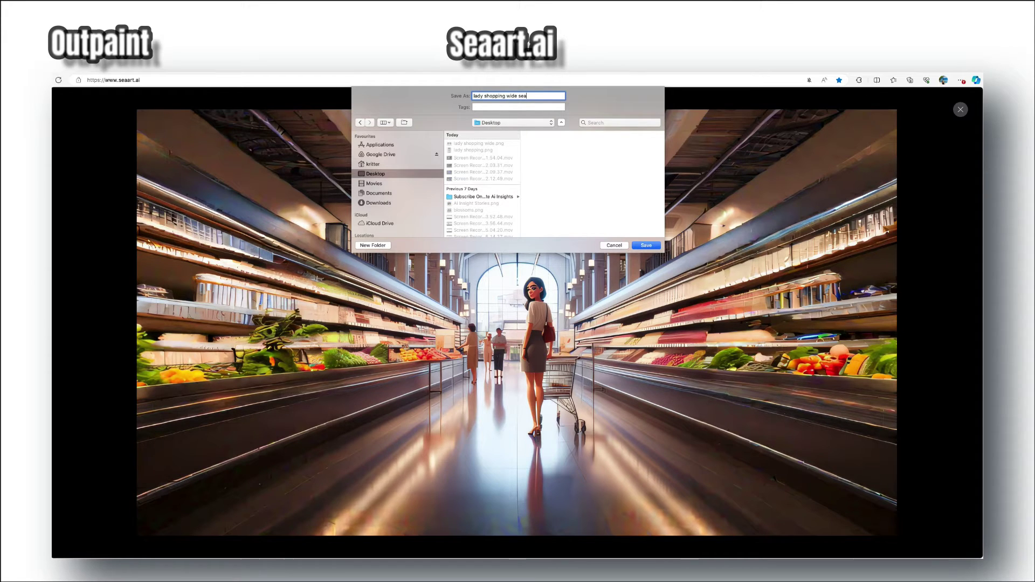
pyautogui.click(646, 245)
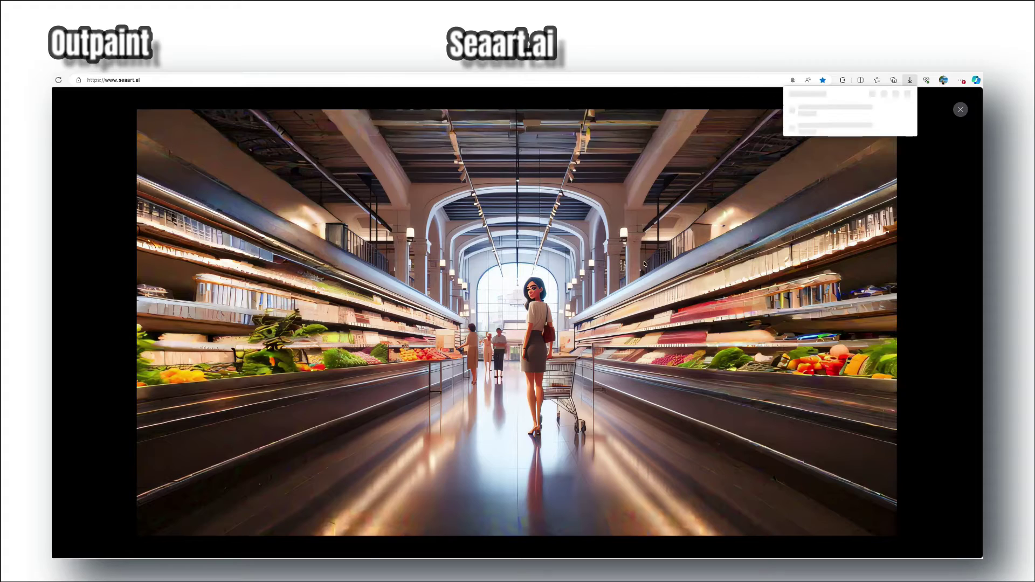
# Show the saved image in Finder and open it in Preview.
pyautogui.click(615, 558)
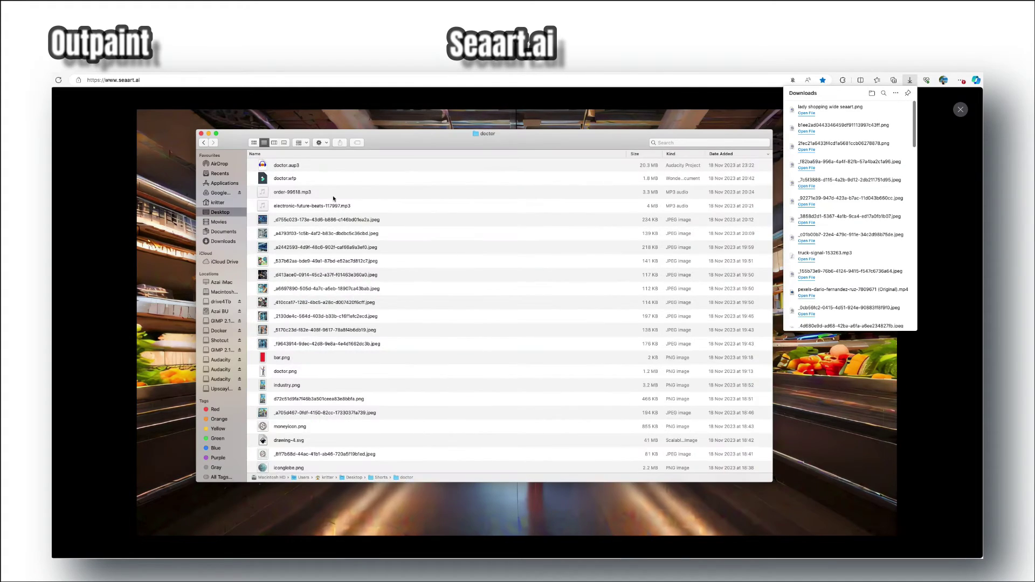
pyautogui.press('super+shift+d')
pyautogui.doubleClick(317, 165)
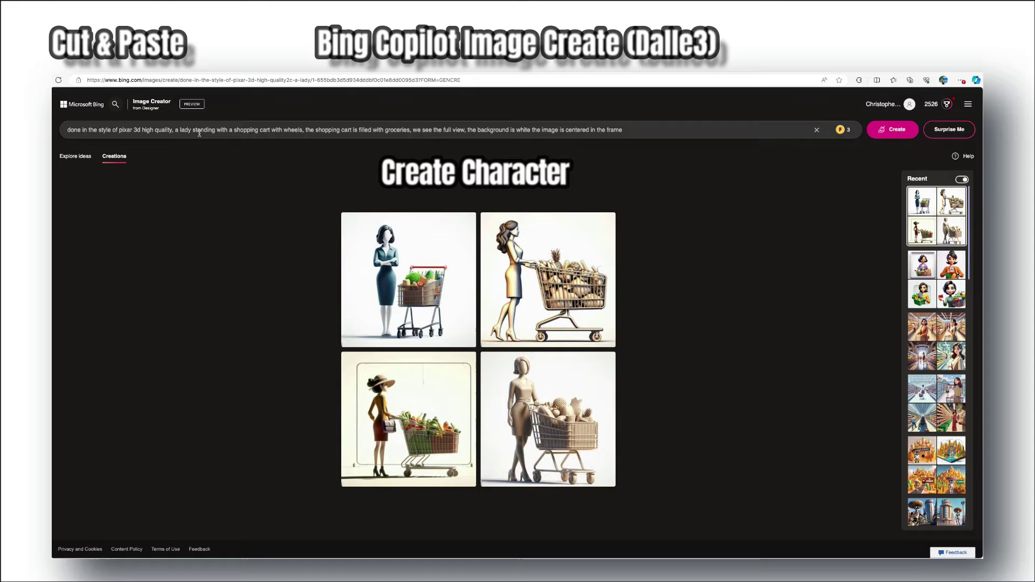
# Download the first lady-with-cart character image on white.
pyautogui.click(438, 238)
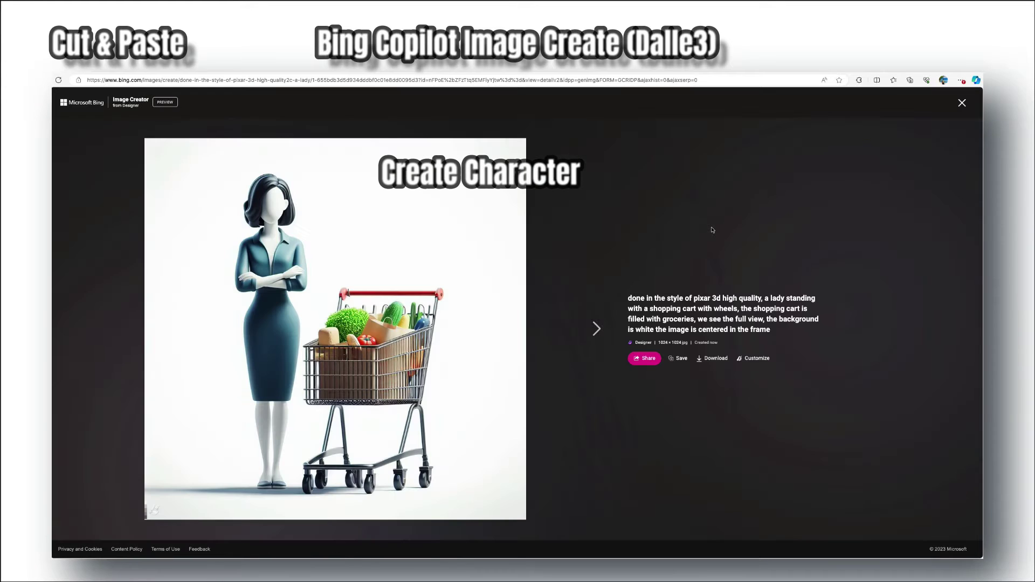
pyautogui.click(715, 358)
pyautogui.click(962, 103)
# Change the prompt to an empty supermarket aisle facing the store front, generate, and download the second result.
pyautogui.moveTo(175, 130); pyautogui.dragTo(624, 132)
pyautogui.write('a su')
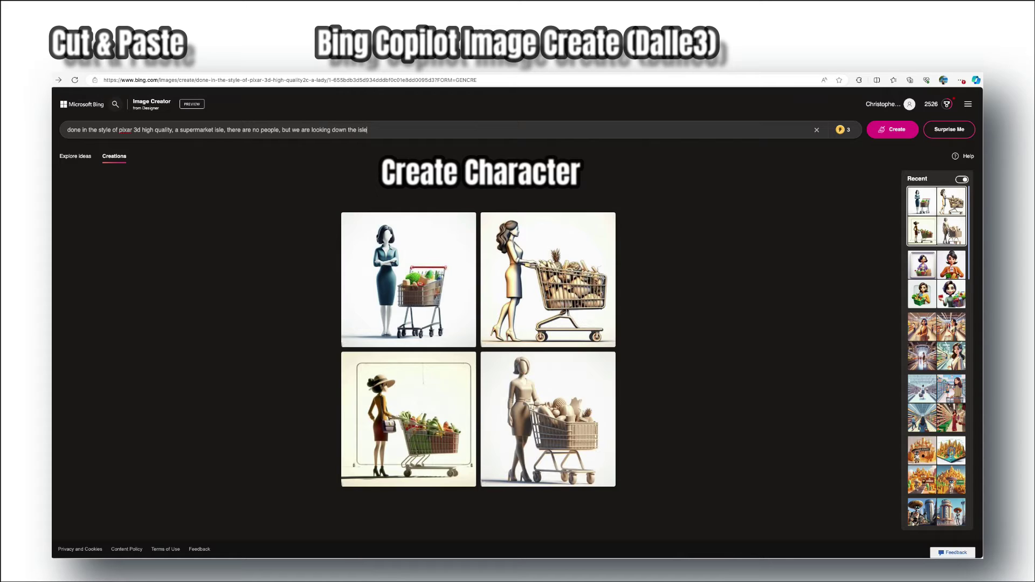
pyautogui.write('store')
pyautogui.click(906, 131)
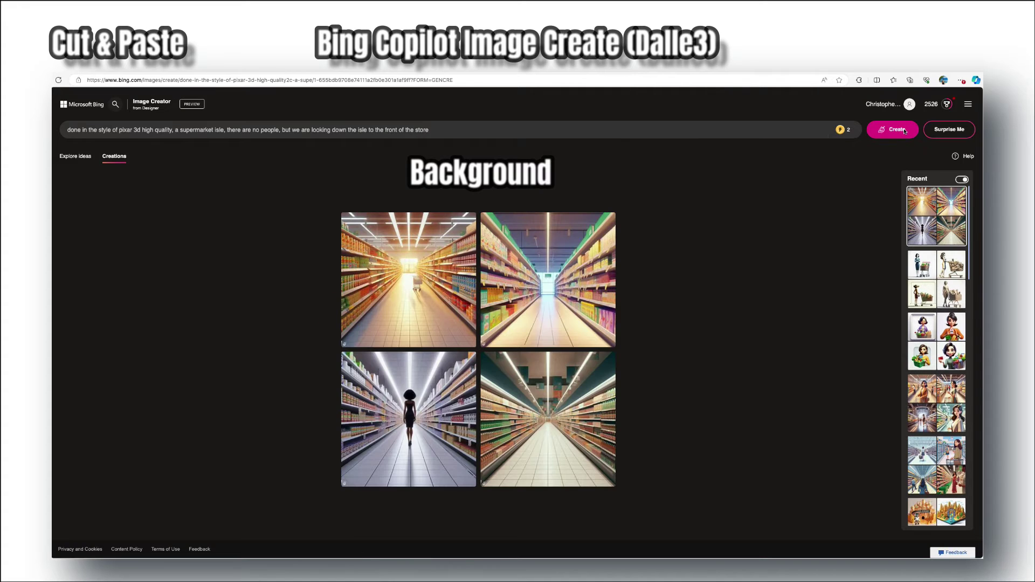
pyautogui.click(575, 276)
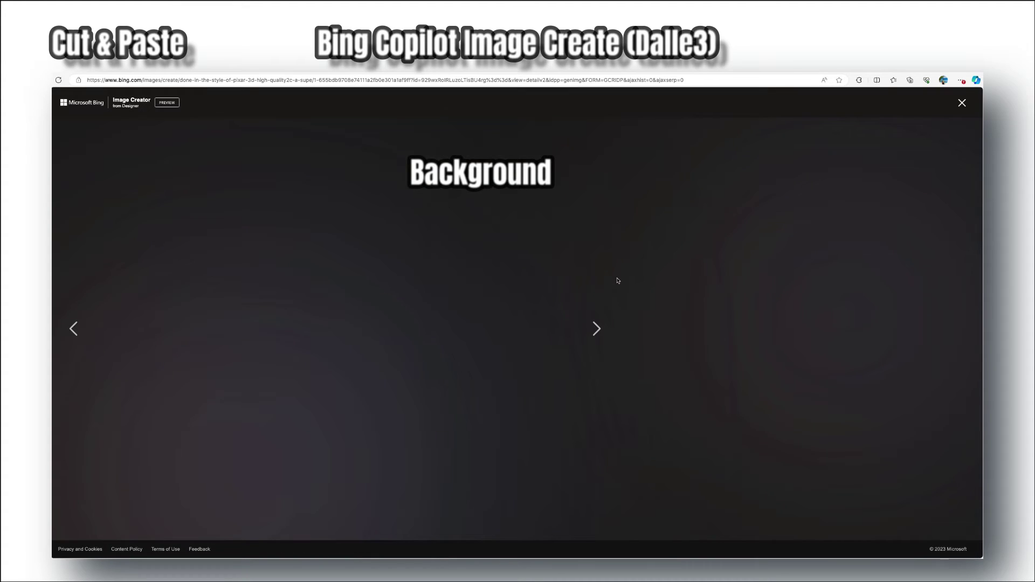
pyautogui.click(714, 353)
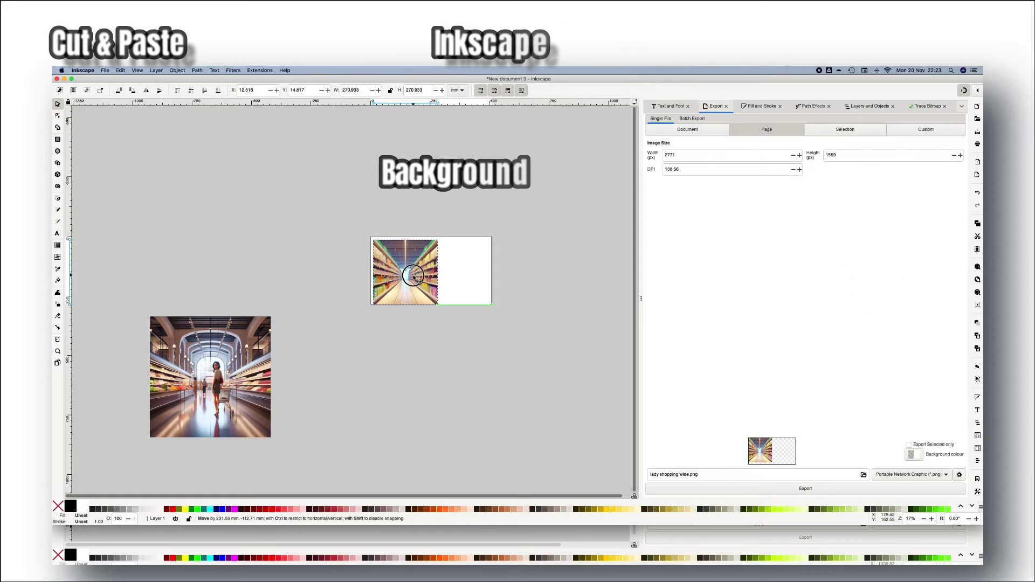
# Snap the aisle image to the page corner and stretch it across the whole page.
pyautogui.moveTo(382, 249); pyautogui.dragTo(379, 246)
pyautogui.moveTo(436, 302); pyautogui.dragTo(494, 307)
pyautogui.click(457, 321)
# In GIMP, select the white background with Select by Colour.
pyautogui.click(120, 70)
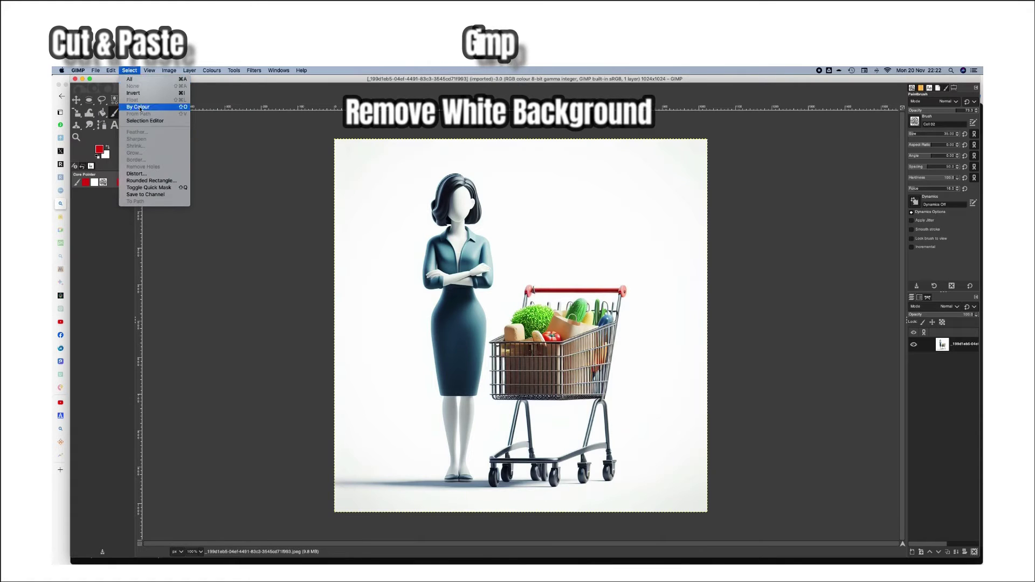
pyautogui.click(141, 108)
pyautogui.click(593, 180)
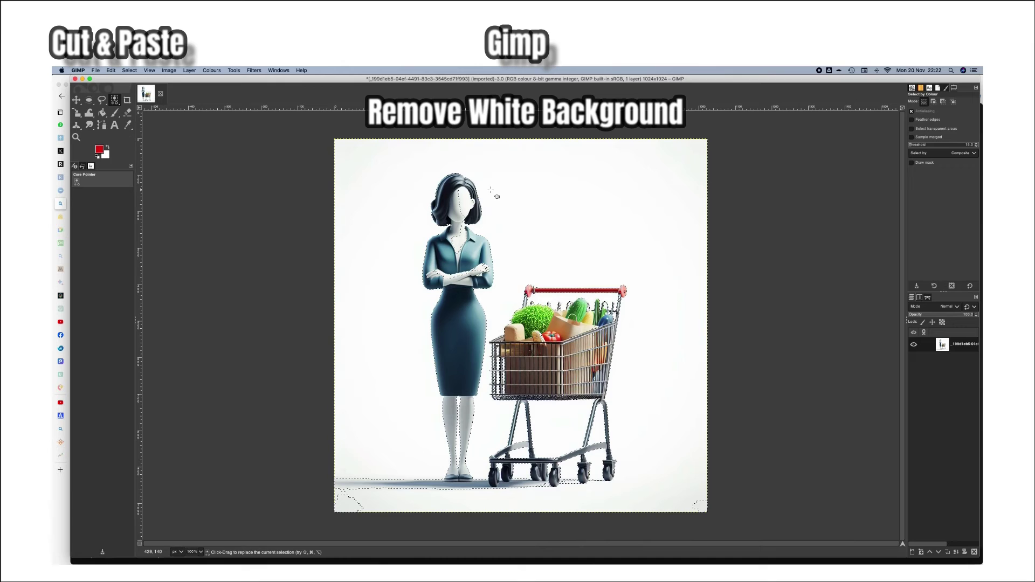
# Refine the selection with Free Select around the head, arms, and the area under the cart.
pyautogui.press('f')
pyautogui.moveTo(475, 195)
pyautogui.mouseDown()
pyautogui.moveTo(472, 234)
pyautogui.moveTo(490, 278)
pyautogui.moveTo(426, 281)
pyautogui.moveTo(455, 230)
pyautogui.mouseUp()
pyautogui.press('Return')
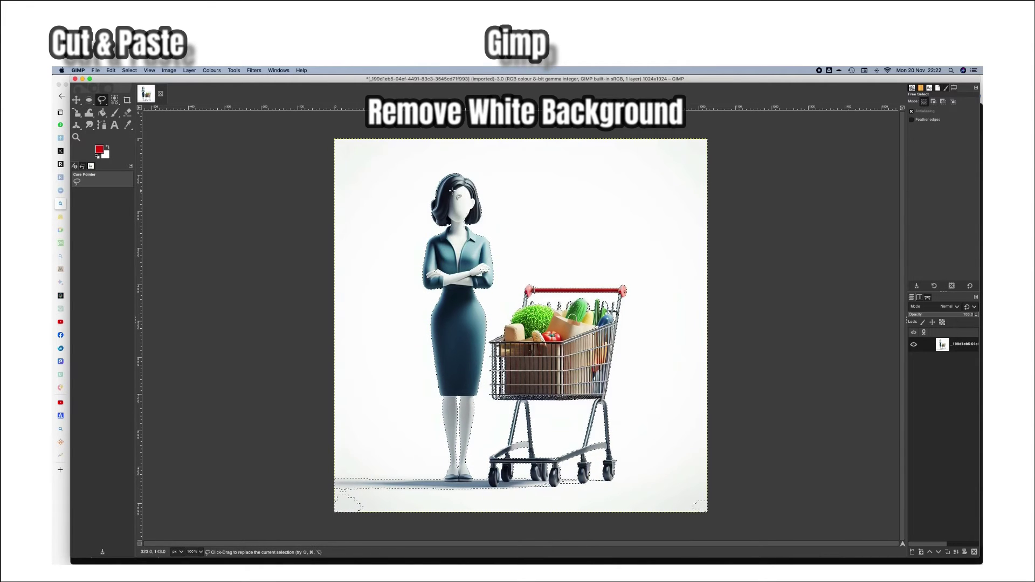
pyautogui.moveTo(460, 480)
pyautogui.mouseDown()
pyautogui.moveTo(584, 479)
pyautogui.moveTo(444, 536)
pyautogui.moveTo(333, 474)
pyautogui.mouseUp()
pyautogui.press('Return')
# Cut the woman and cart to the clipboard and paste them into the drawing.
pyautogui.click(111, 70)
pyautogui.click(115, 100)
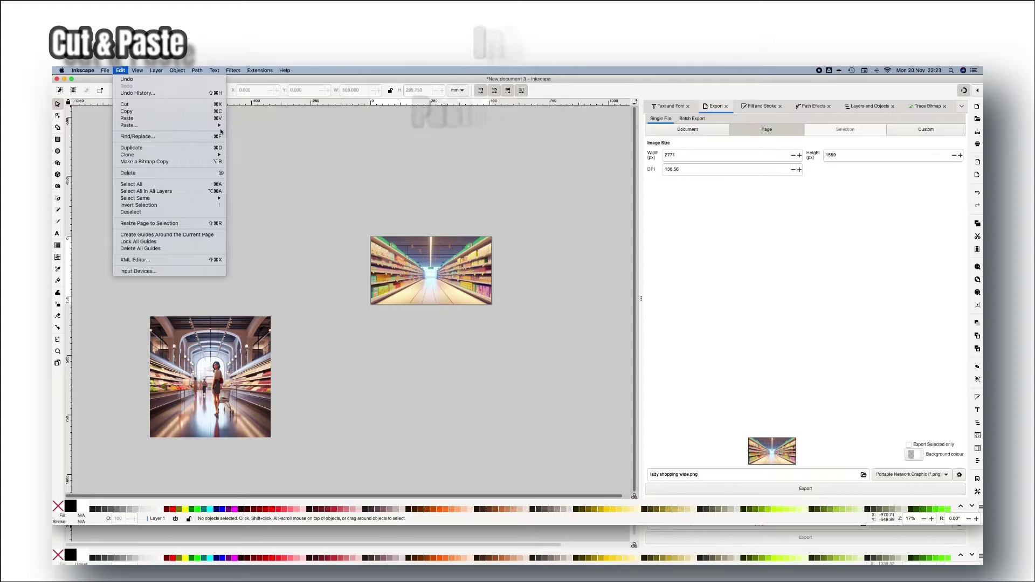
pyautogui.click(93, 113)
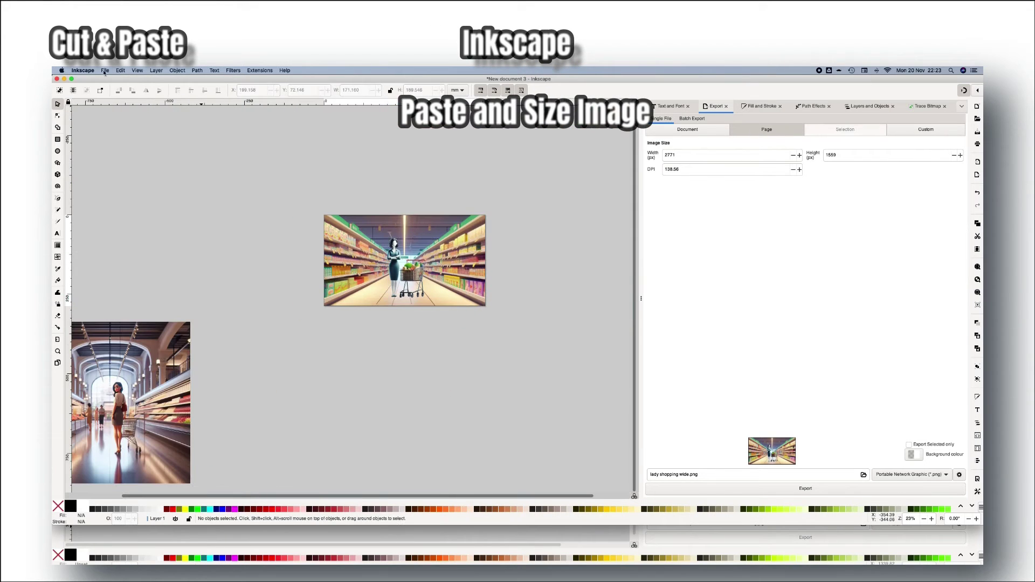
# Change the page size in Document Properties and reshape the aisle image to fit.
pyautogui.click(104, 72)
pyautogui.click(127, 195)
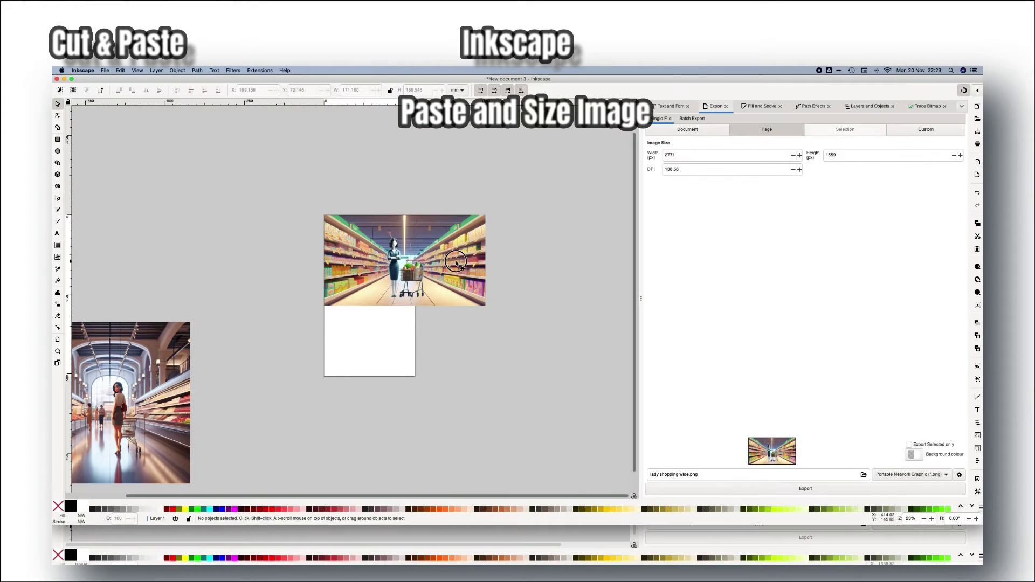
pyautogui.moveTo(485, 306); pyautogui.dragTo(486, 377)
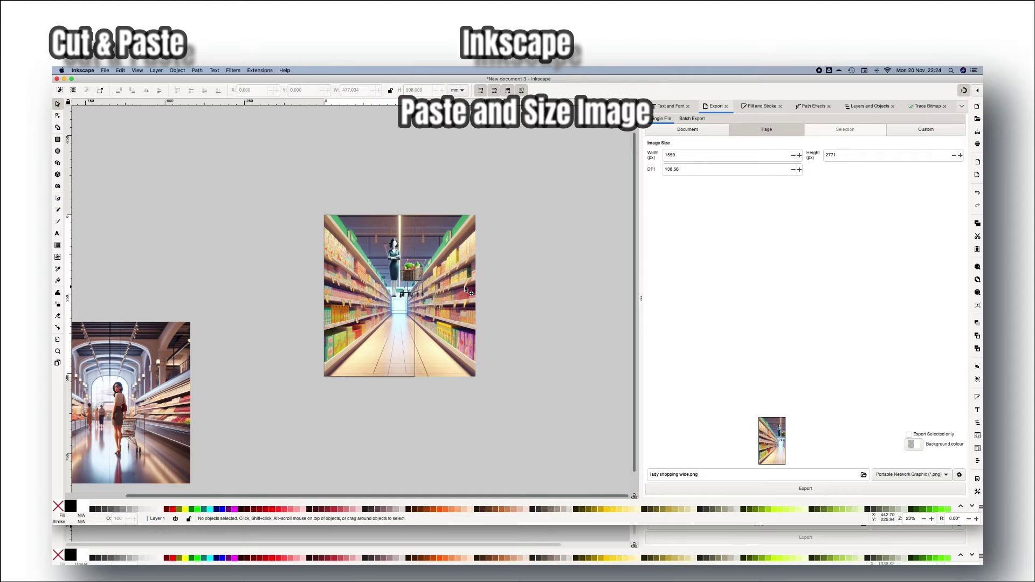
pyautogui.moveTo(464, 286); pyautogui.dragTo(437, 286)
# Select the whole composite and export it as lady shopping wide gimp.png.
pyautogui.click(405, 298)
pyautogui.scroll(1, 367, 307)
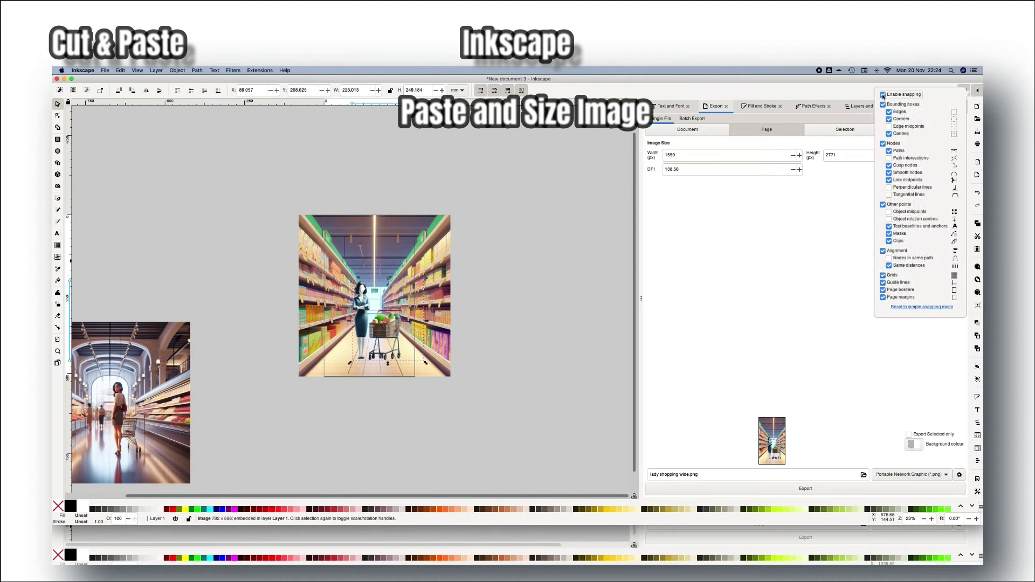
pyautogui.click(538, 296)
pyautogui.click(459, 227)
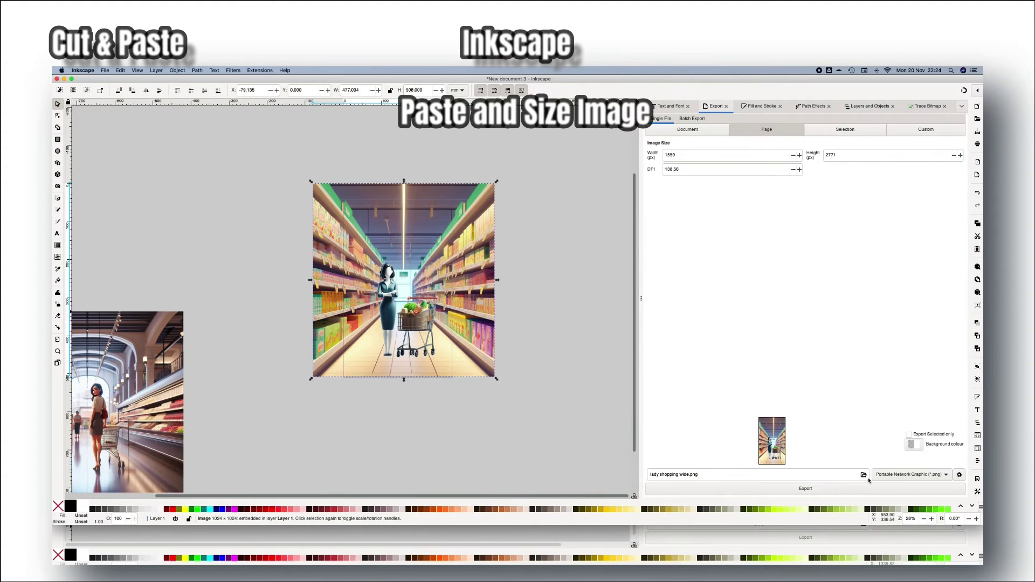
pyautogui.click(863, 475)
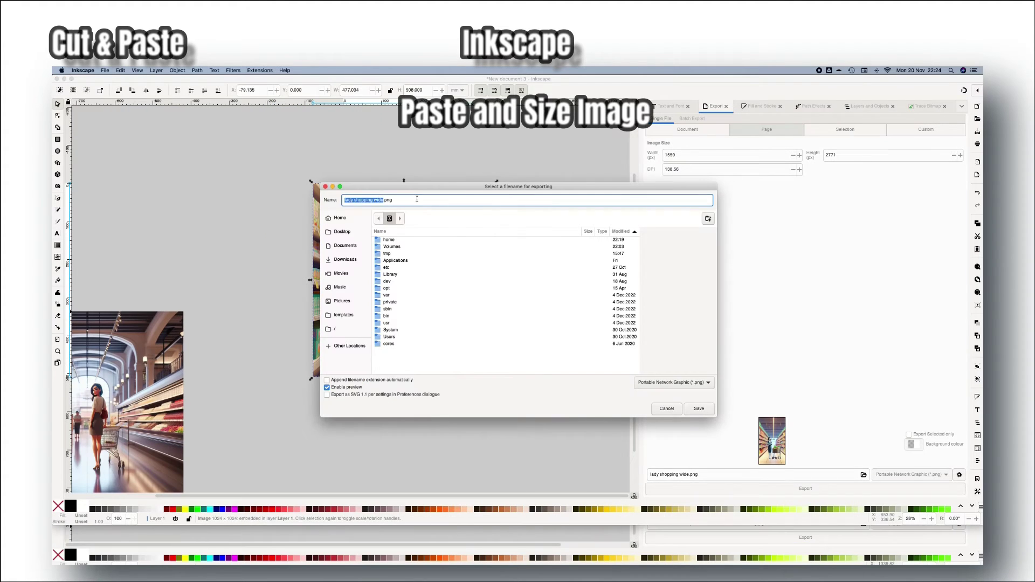
pyautogui.press('Return')
# Make the page landscape, stretch the aisle image wide, and move the woman and cart onto the aisle.
pyautogui.click(105, 71)
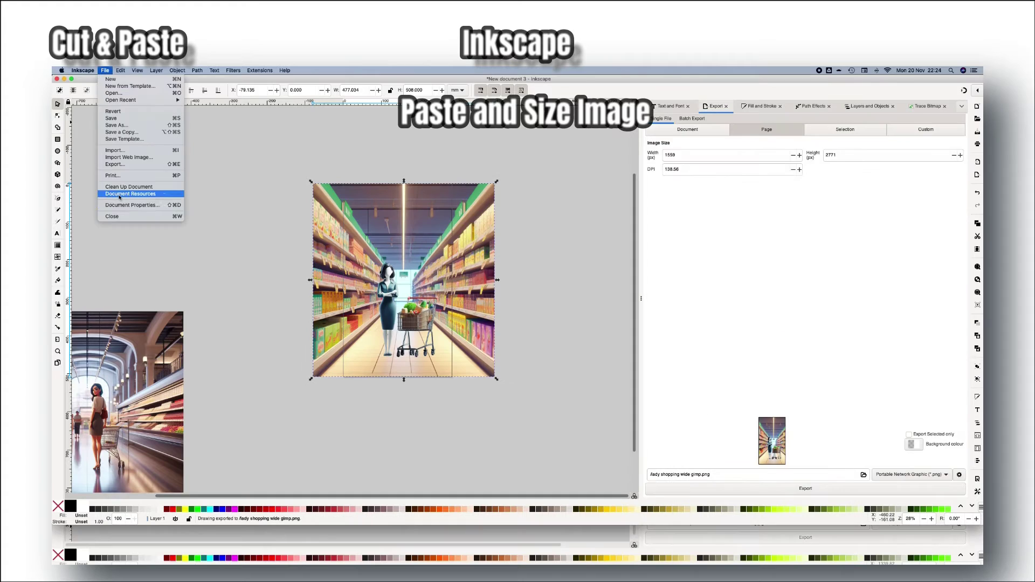
pyautogui.click(126, 193)
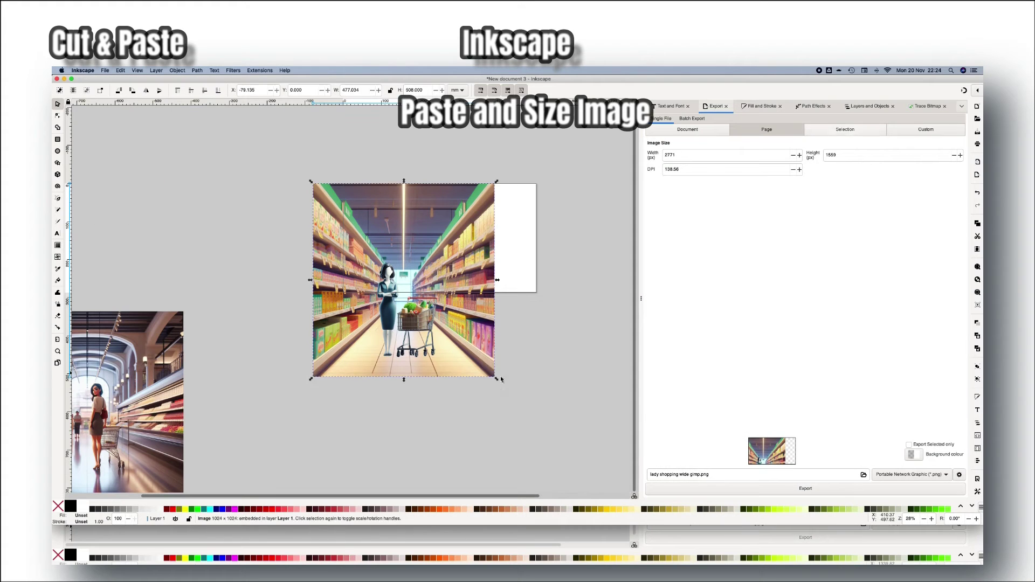
pyautogui.moveTo(497, 379); pyautogui.dragTo(539, 294)
pyautogui.moveTo(310, 237); pyautogui.dragTo(342, 237)
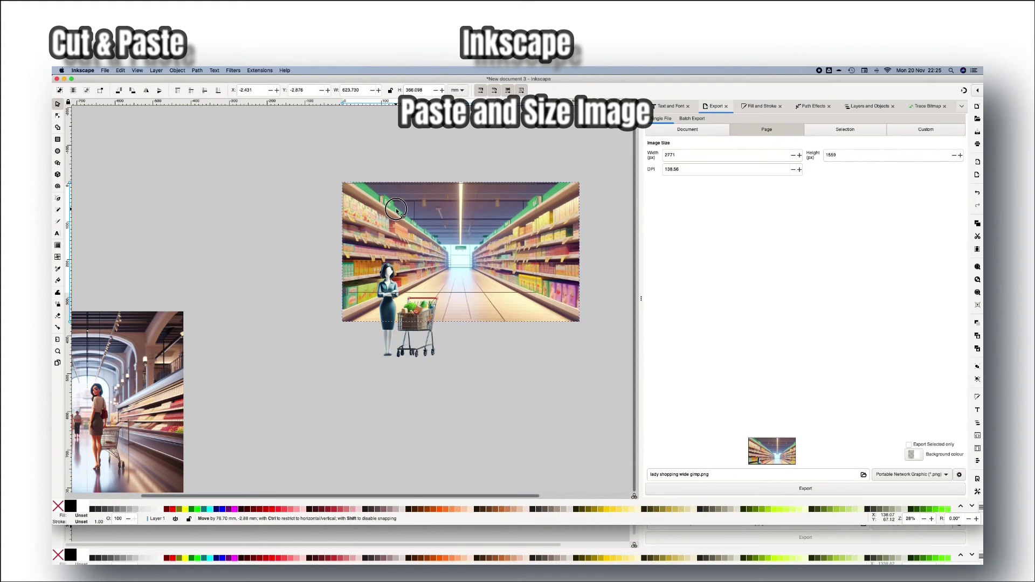
pyautogui.moveTo(415, 319); pyautogui.dragTo(445, 253)
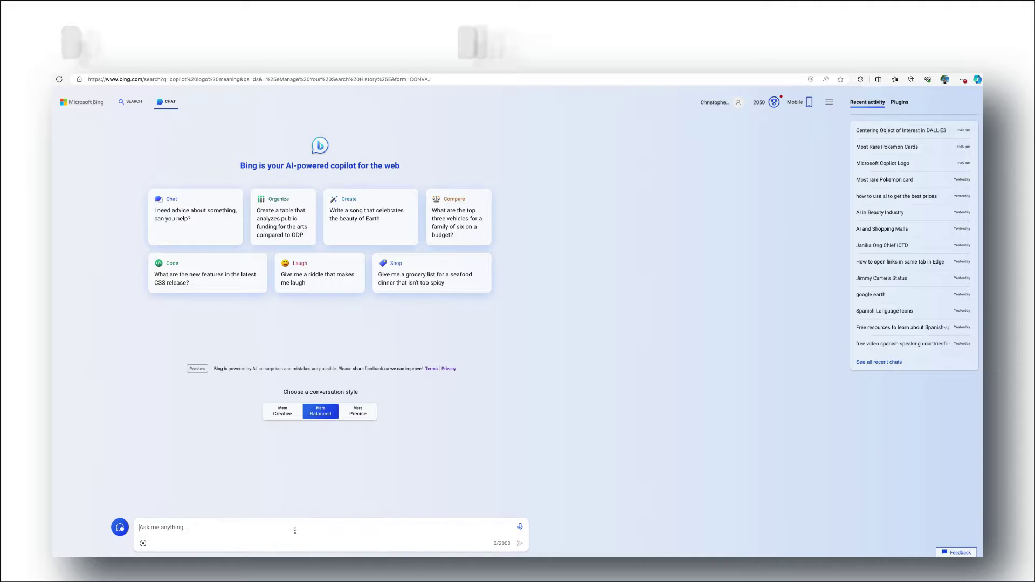
# Start typing an image request in the Copilot chat box.
pyautogui.write('ma')
pyautogui.press('BackSpace')
pyautogui.press('BackSpace')
pyautogui.write('coudl')
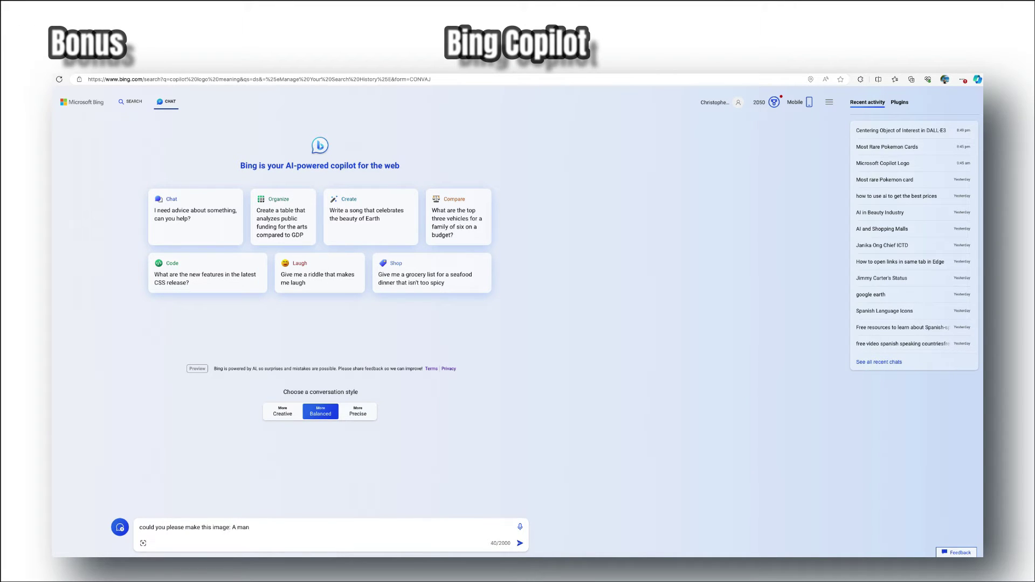
# Replace 'man' with 'basketball player' in the request and send it to Copilot.
pyautogui.doubleClick(243, 527)
pyautogui.write('basketball player walking down the street with a basketball')
pyautogui.press('Return')
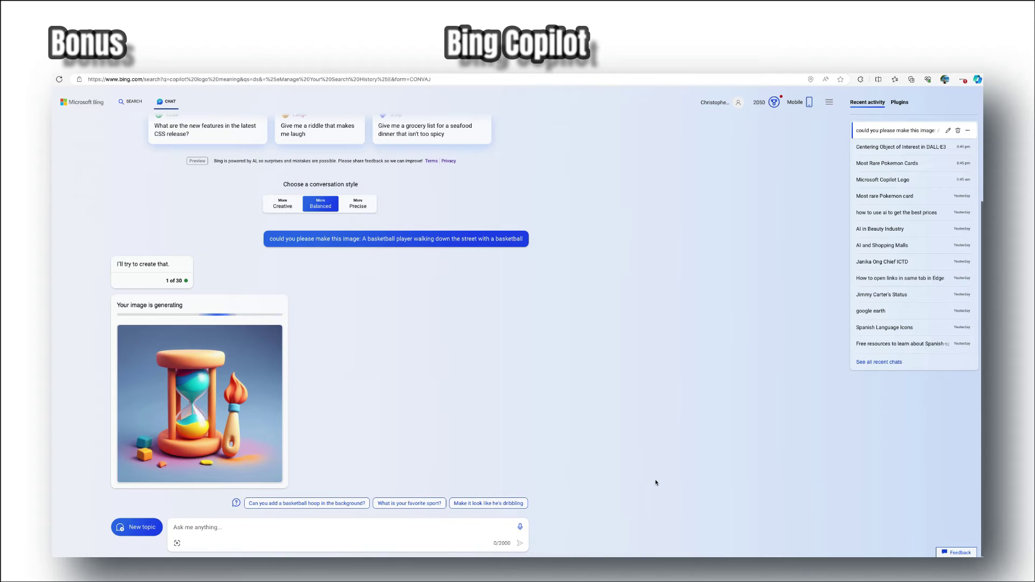
# Browse the generated basketball player images and redeem Rewards points for 5 more boosts.
pyautogui.click(235, 357)
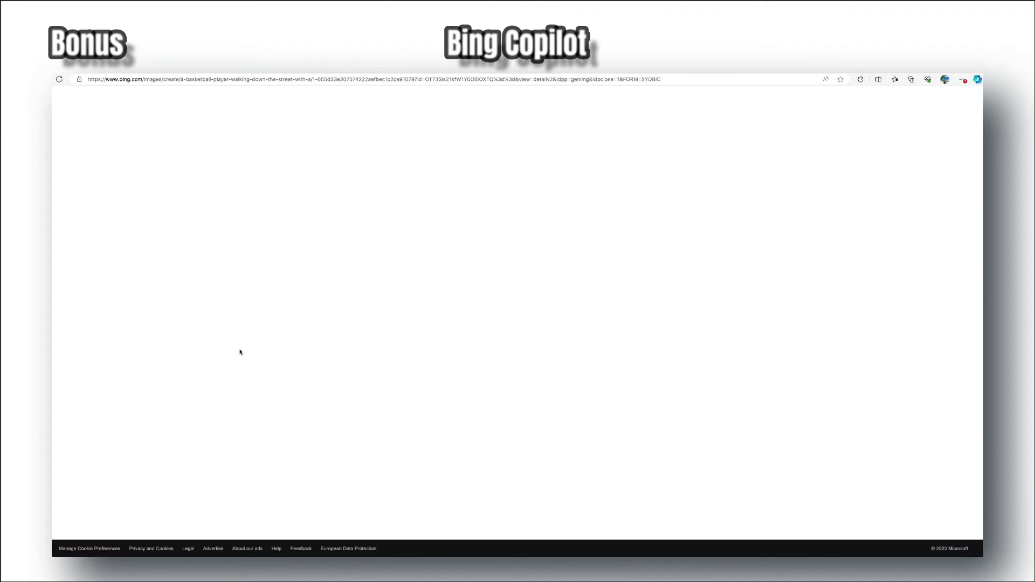
pyautogui.click(594, 329)
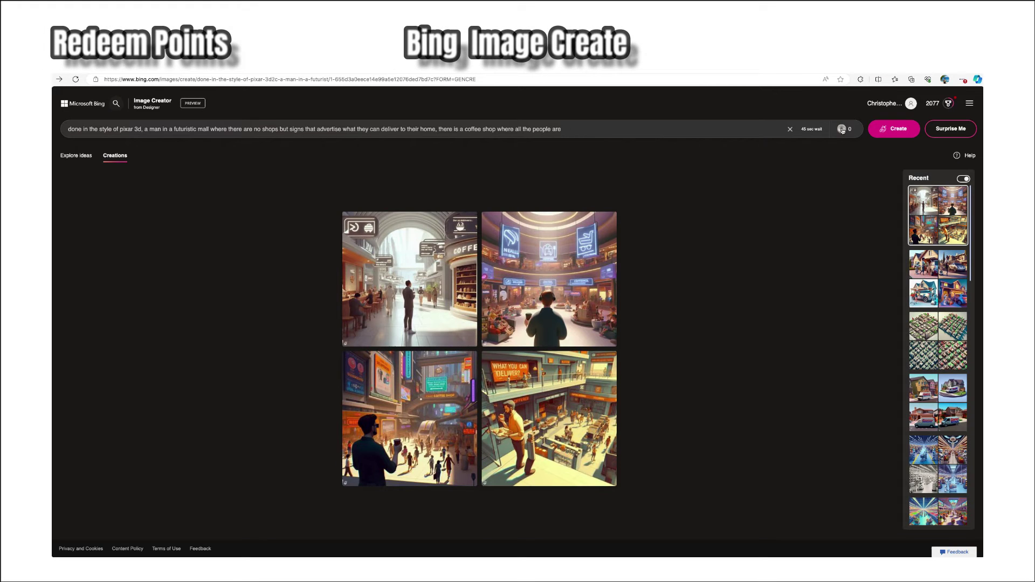
pyautogui.click(843, 129)
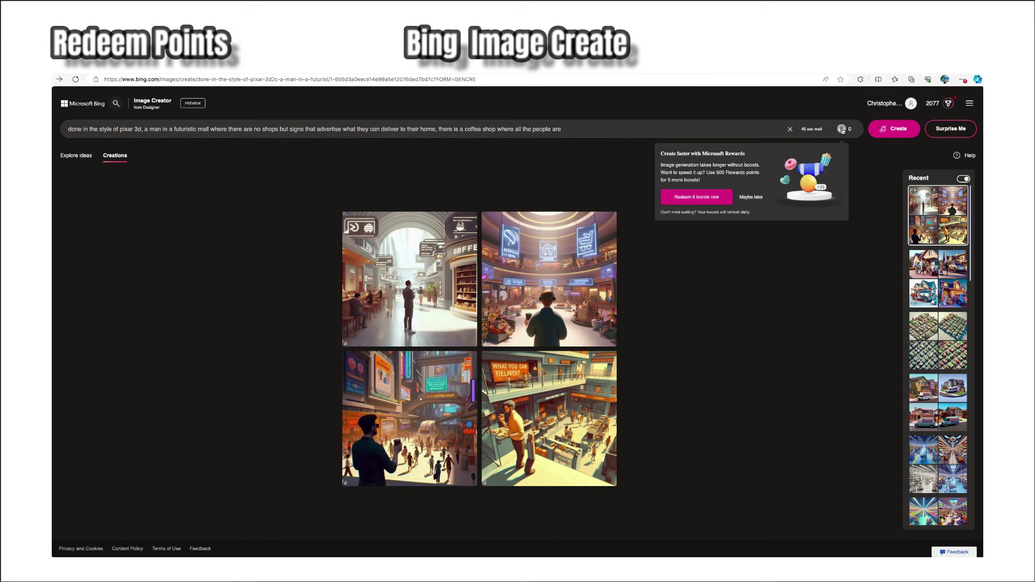
pyautogui.click(704, 198)
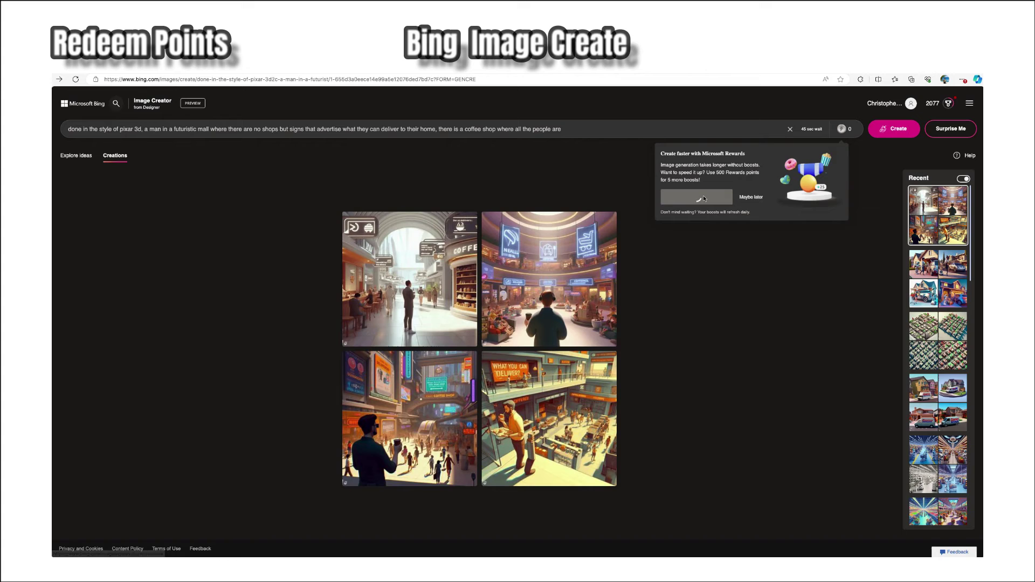